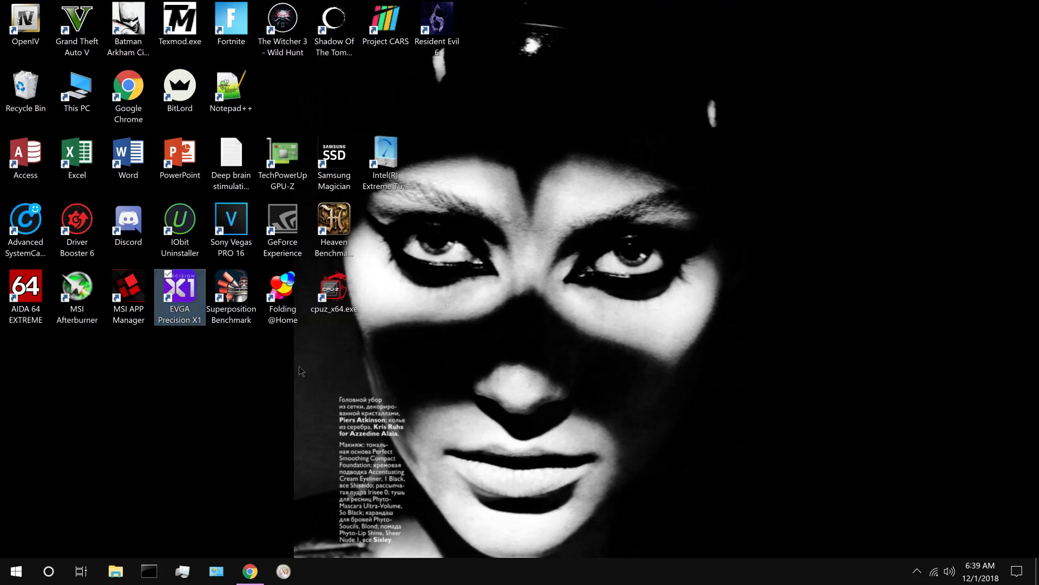
Select the EVGA Precision X1 shortcut on the desktop.
left_click(94, 318)
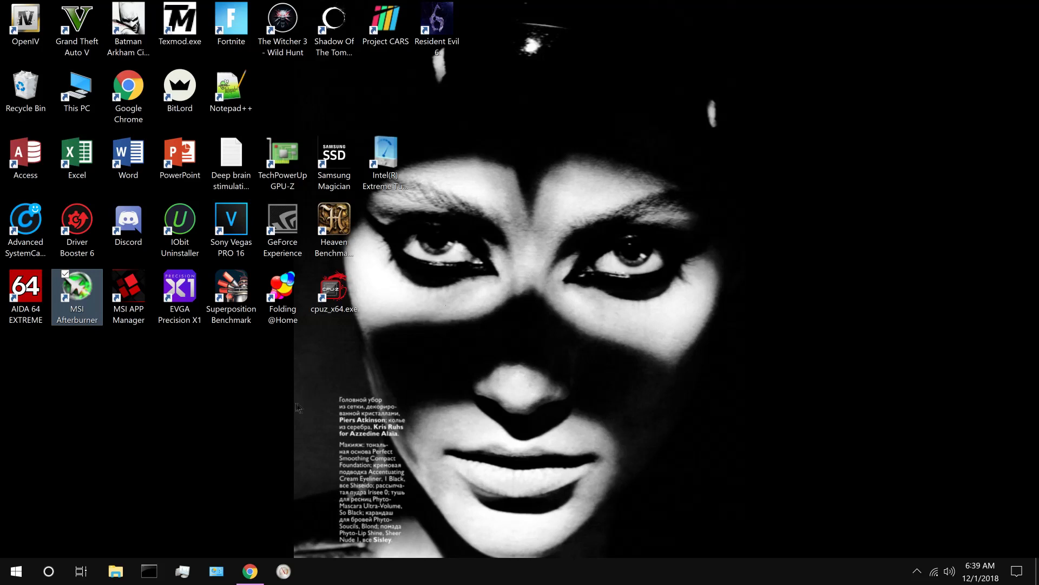
left_click(185, 319)
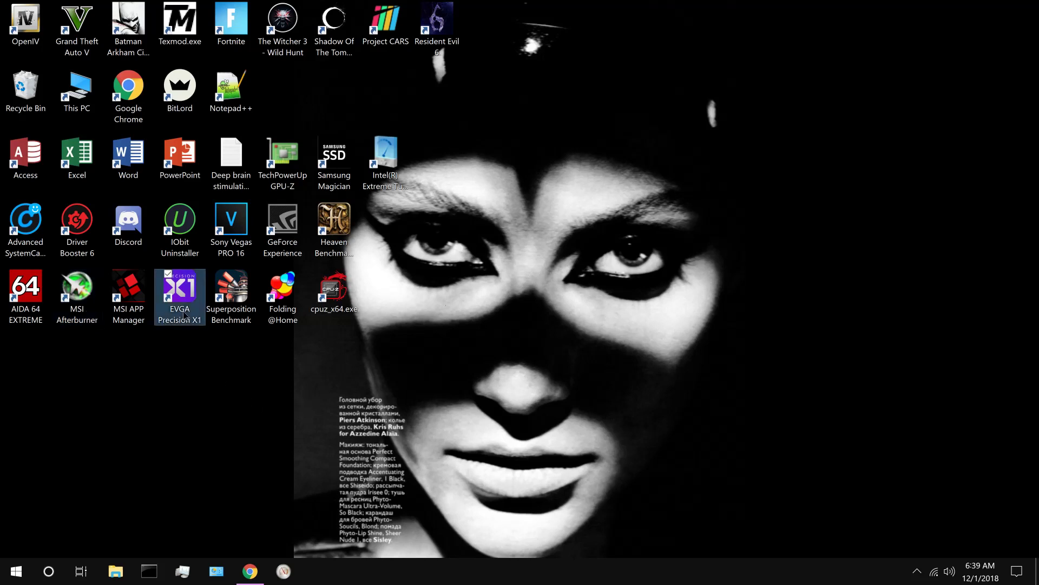
left_click(200, 337)
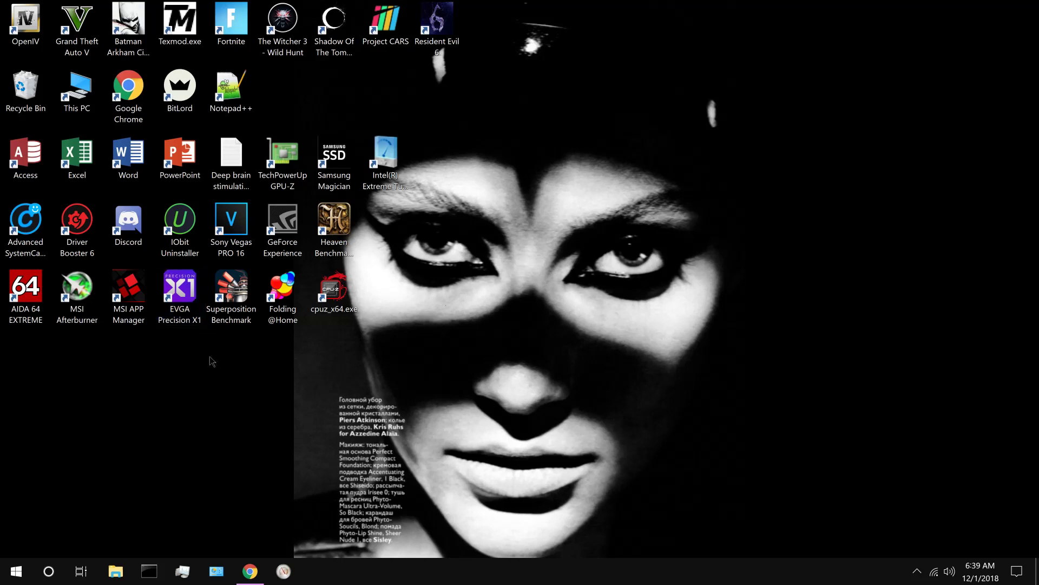
left_click(189, 318)
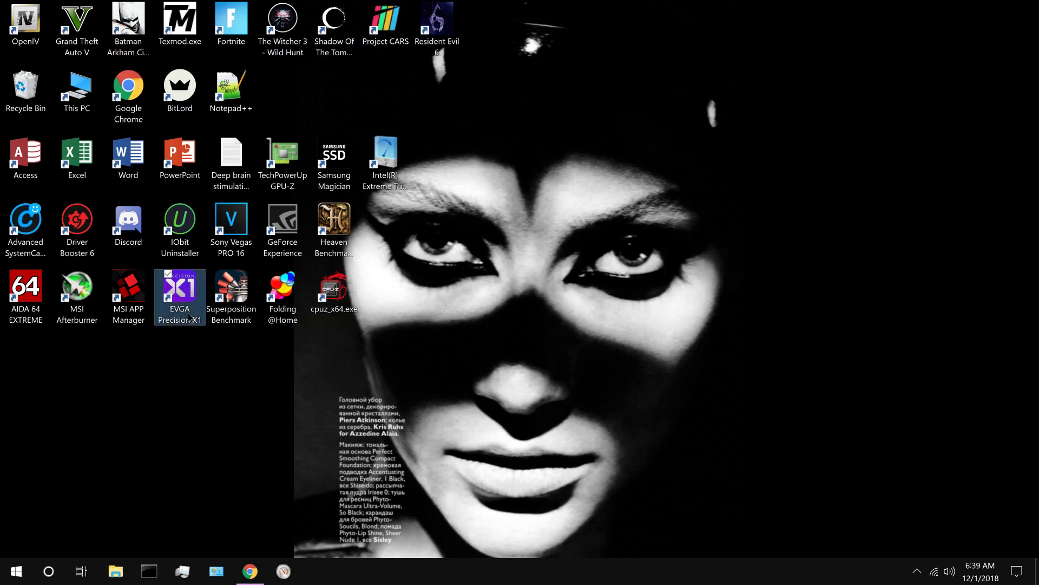
Bring up the running Precision X1 window from the tray, move it up-right, and show its fan curve page.
left_click(918, 571)
left_click(904, 544)
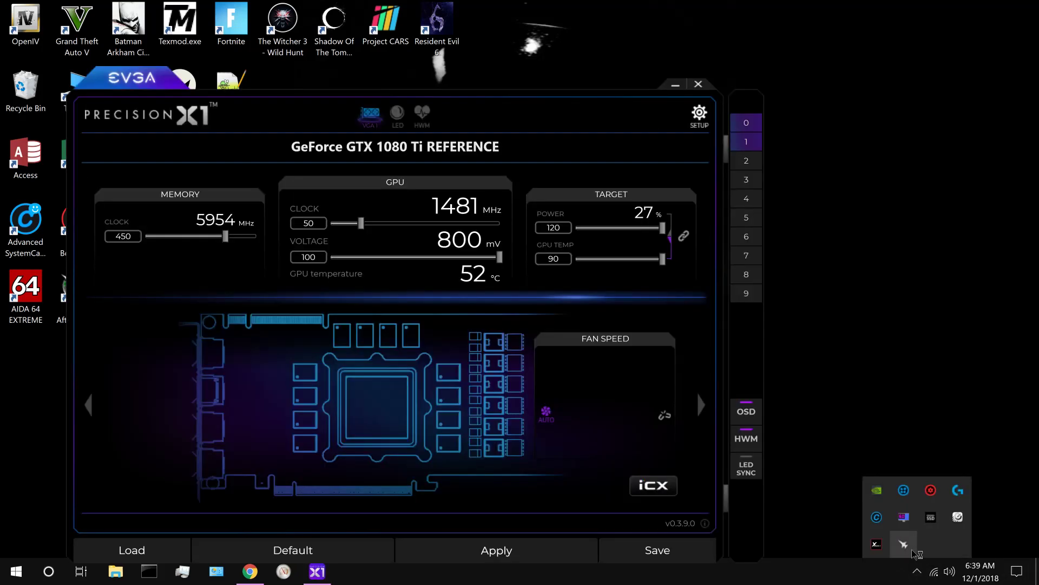
left_click_drag(566, 118, 661, 52)
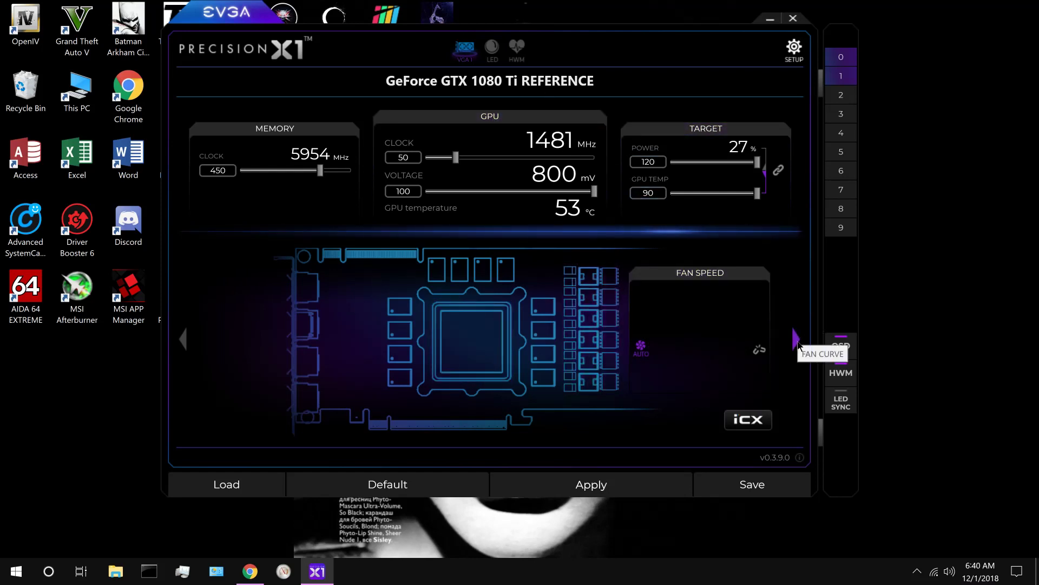
left_click(796, 340)
Page the lower panel to the VF Curve Tuner, review the curve, then close Precision X1.
left_click(796, 340)
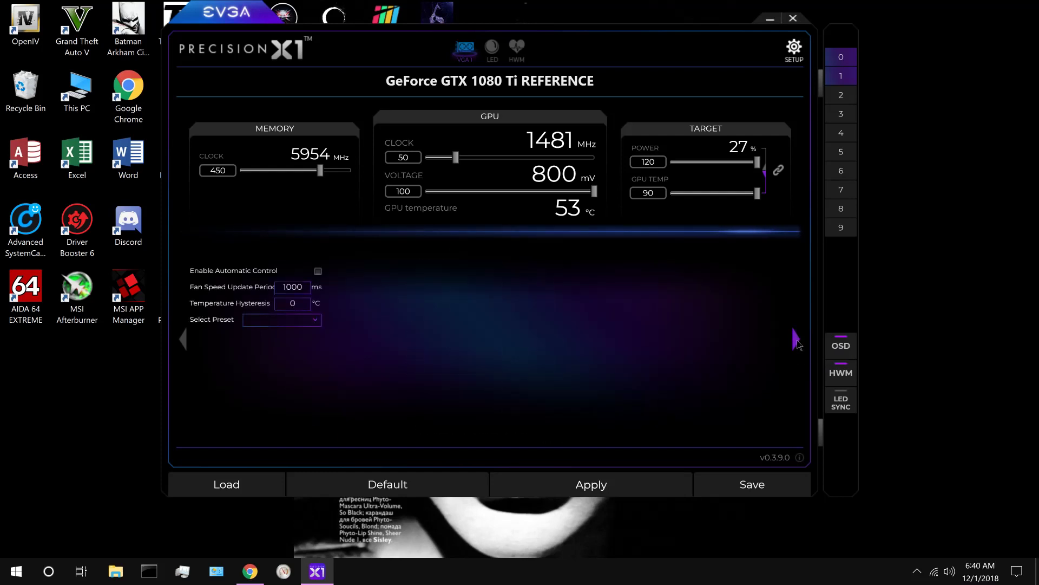
left_click(797, 340)
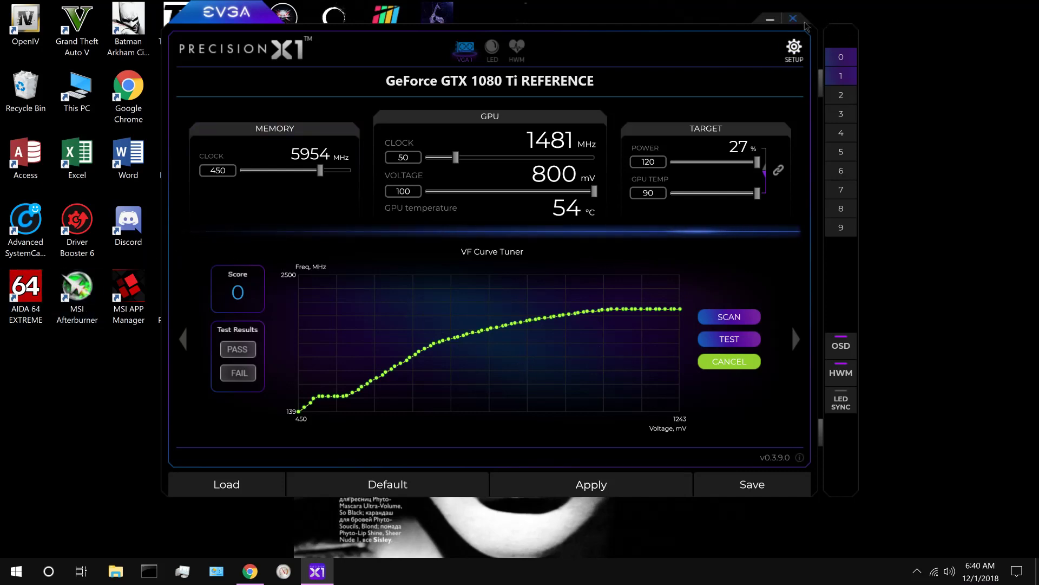
key("alt+F4")
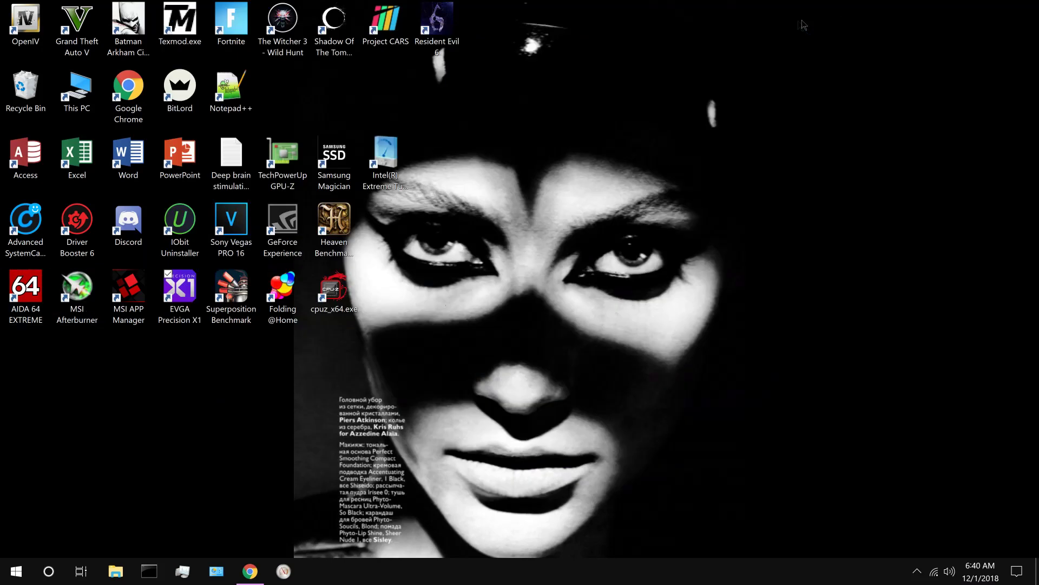
Launch MSI Afterburner as administrator and move its window toward the right of the desktop.
right_click(75, 296)
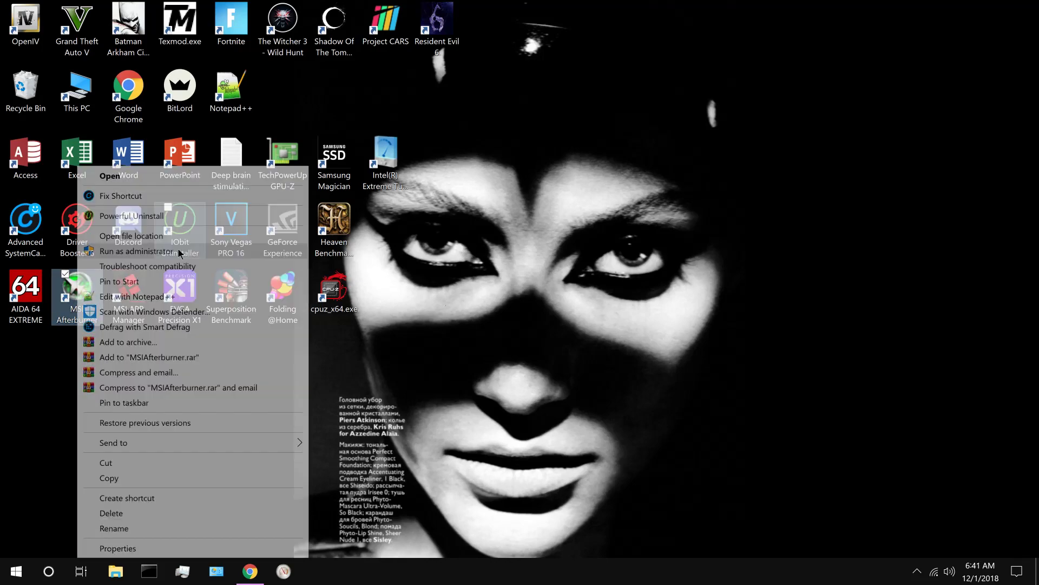
left_click(181, 251)
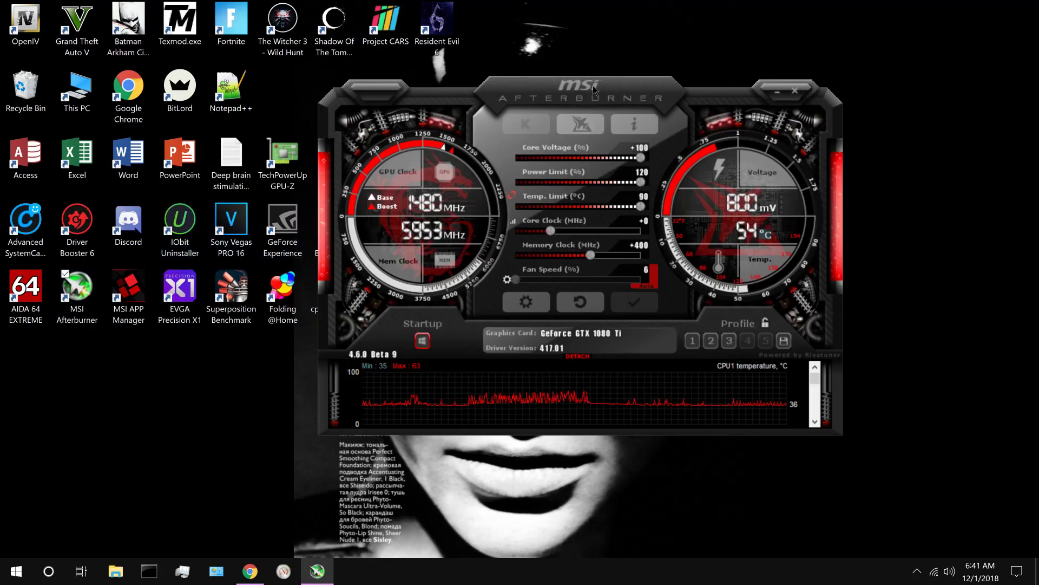
left_click_drag(594, 88, 714, 86)
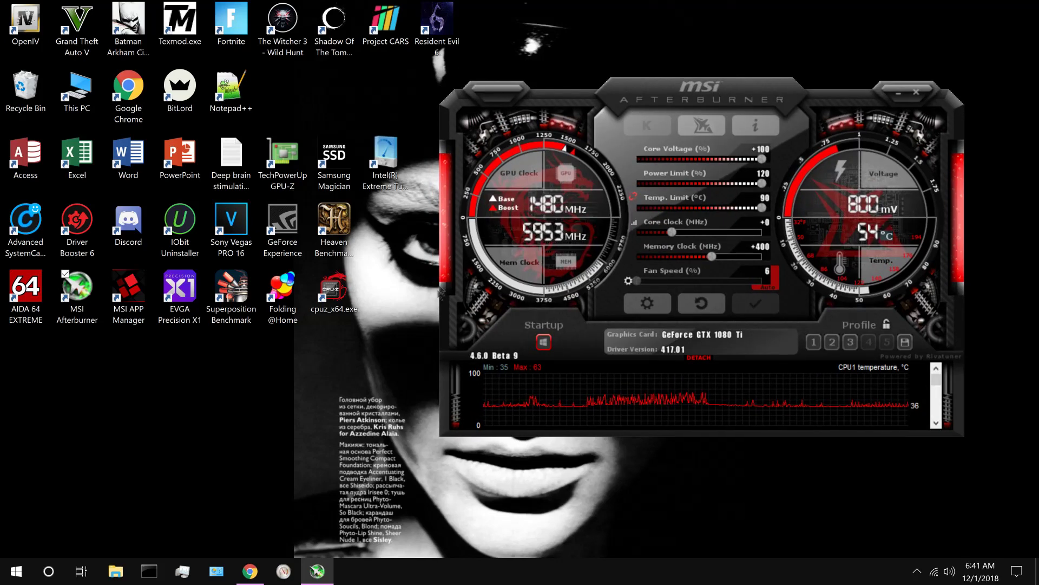
left_click(408, 345)
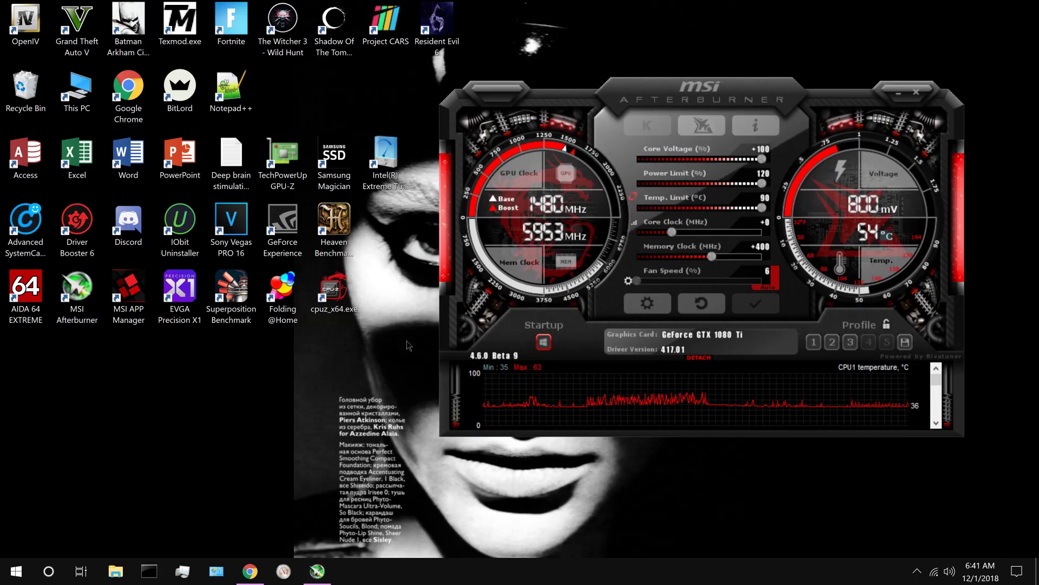
In File Explorer, browse to C:\Program Files (x86)\MSI Afterburner\Bundle.
left_click(116, 572)
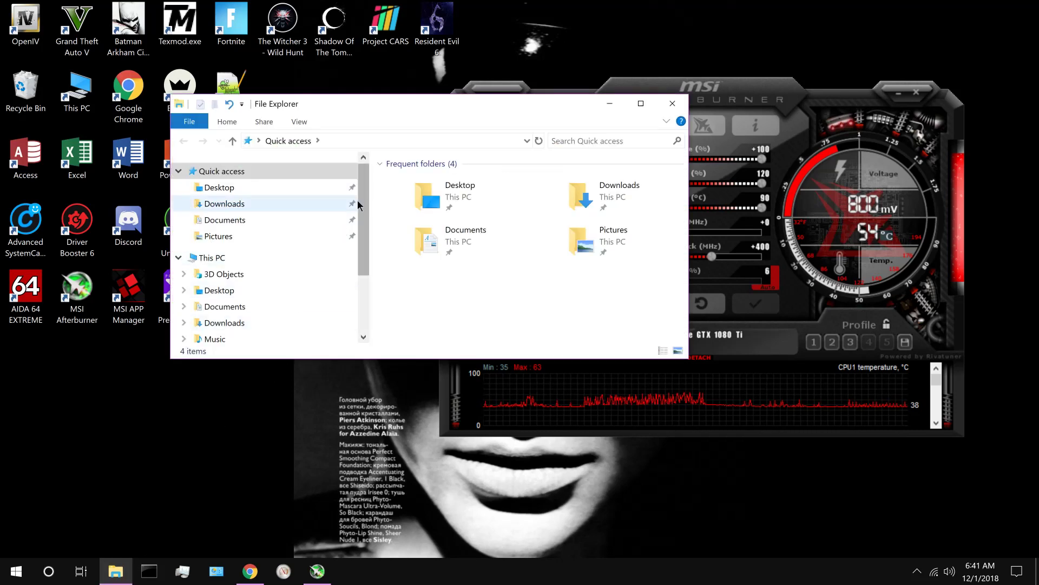
left_click_drag(359, 202, 359, 249)
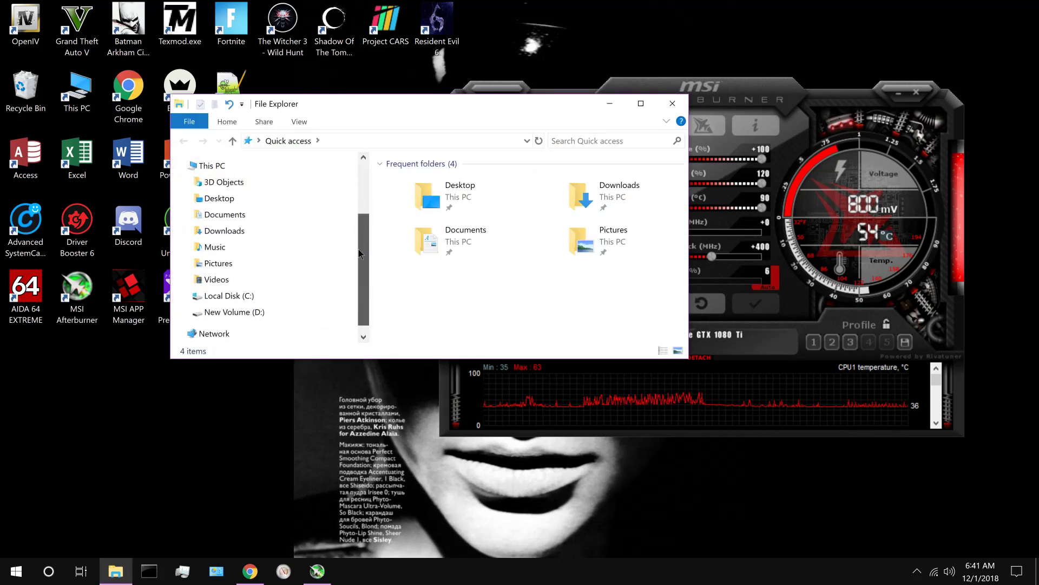
left_click(220, 301)
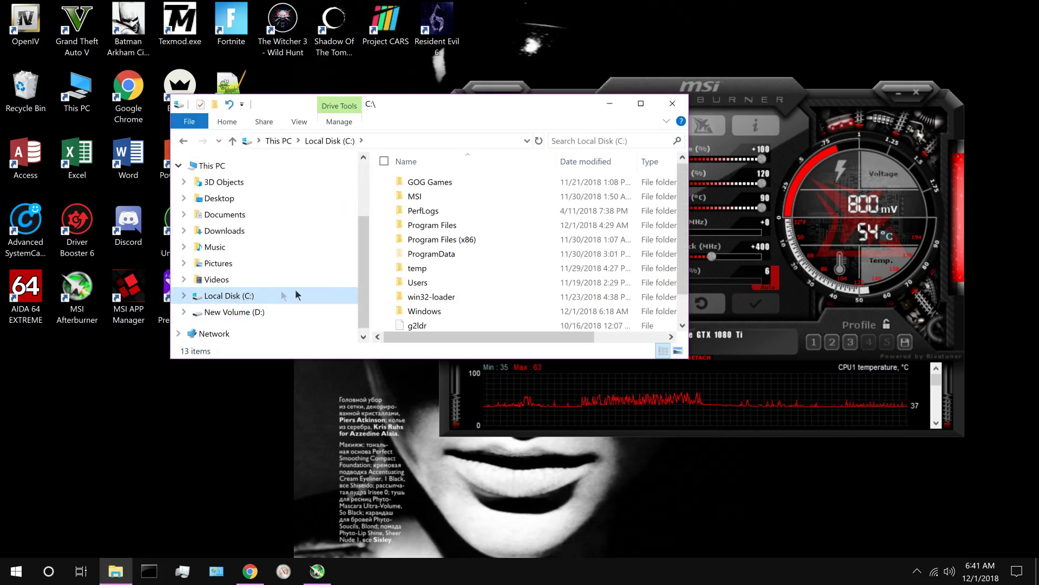
double_click(497, 239)
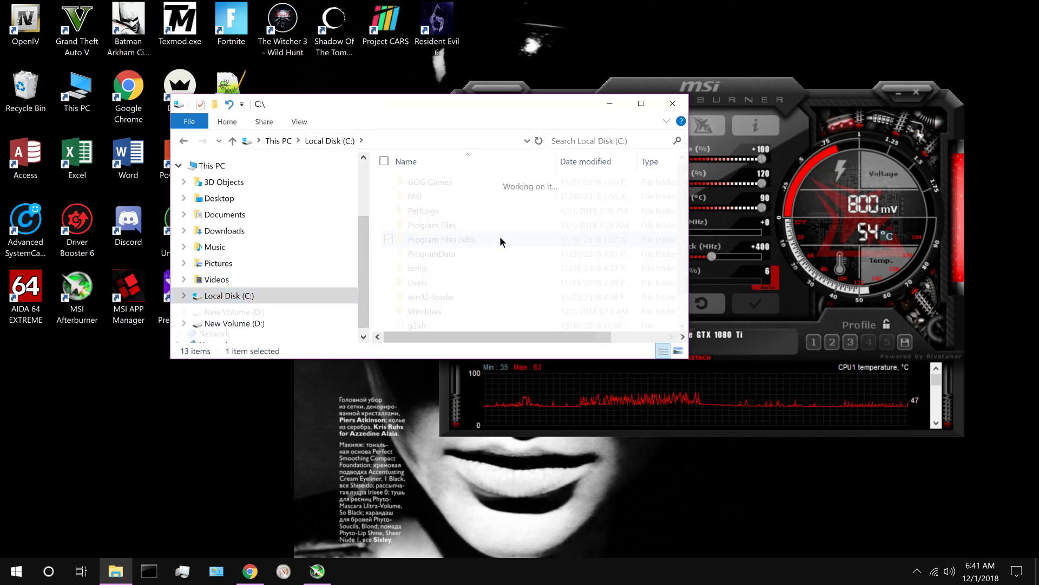
scroll(499, 236, "down", 3)
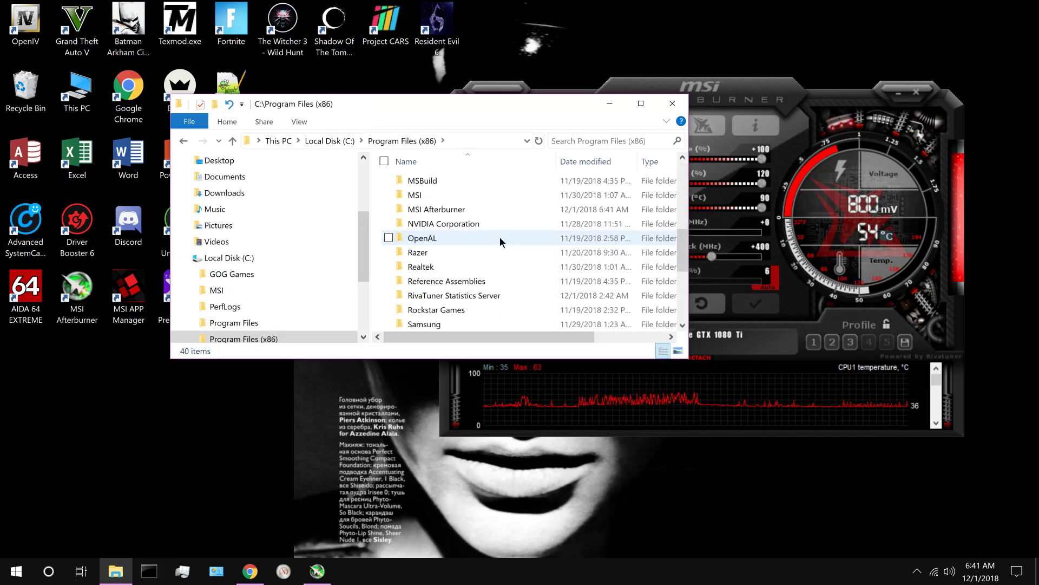
double_click(466, 209)
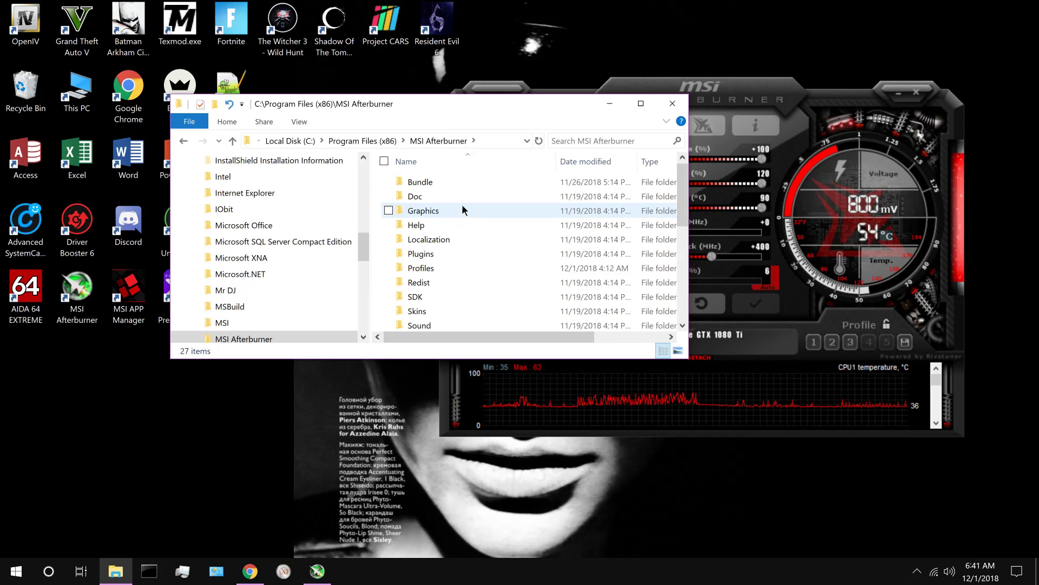
double_click(453, 178)
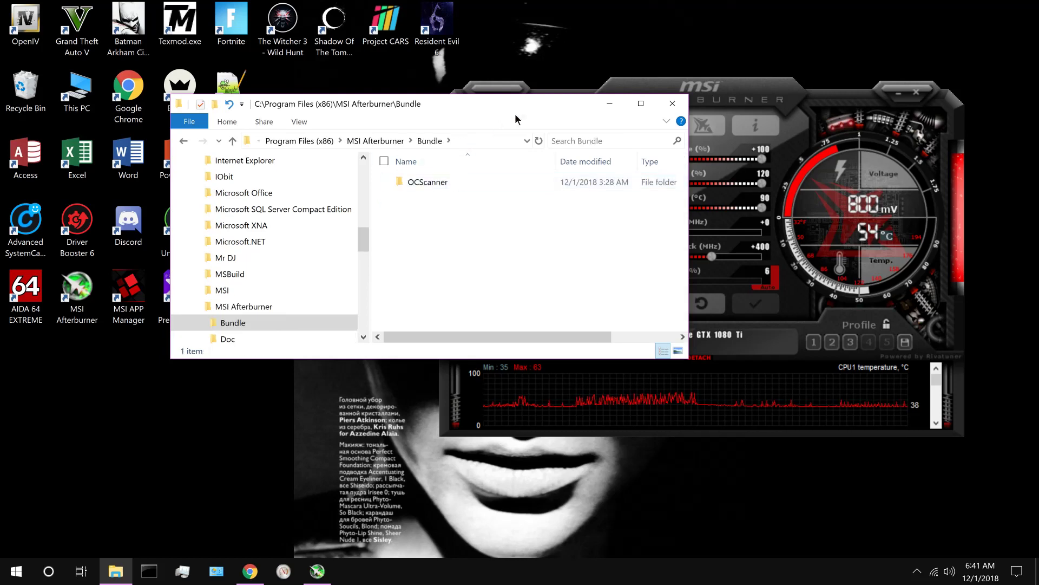
Open the OCScanner folder and run MSIOCScanner_x64.exe as administrator.
left_click_drag(511, 99, 355, 97)
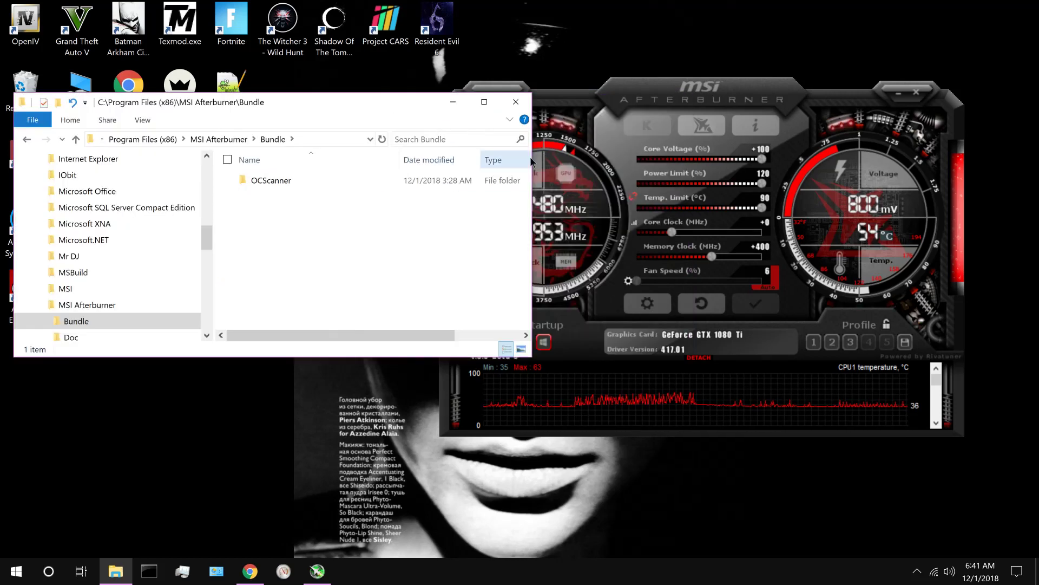
left_click_drag(532, 159, 430, 159)
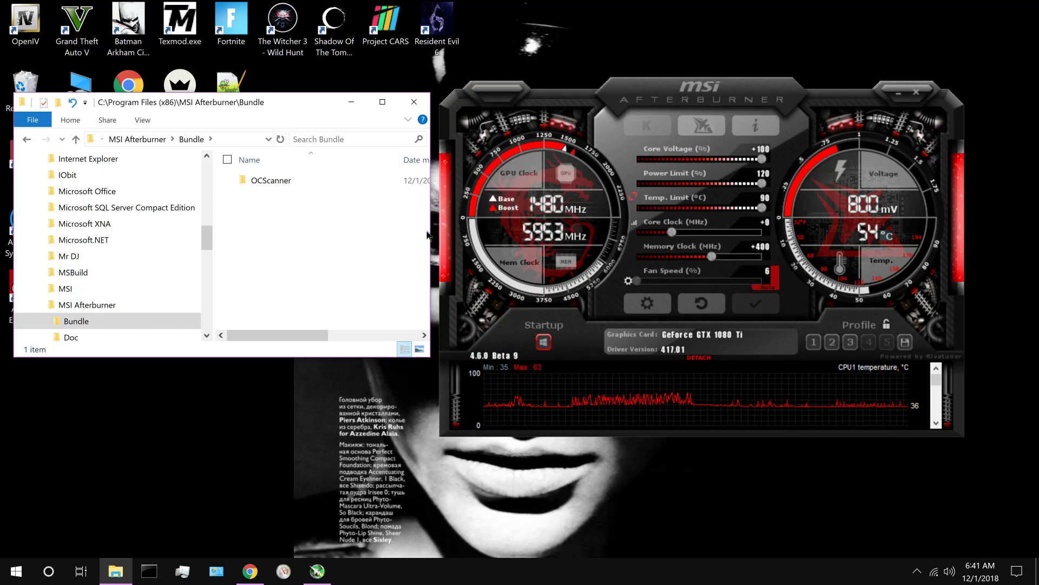
double_click(301, 180)
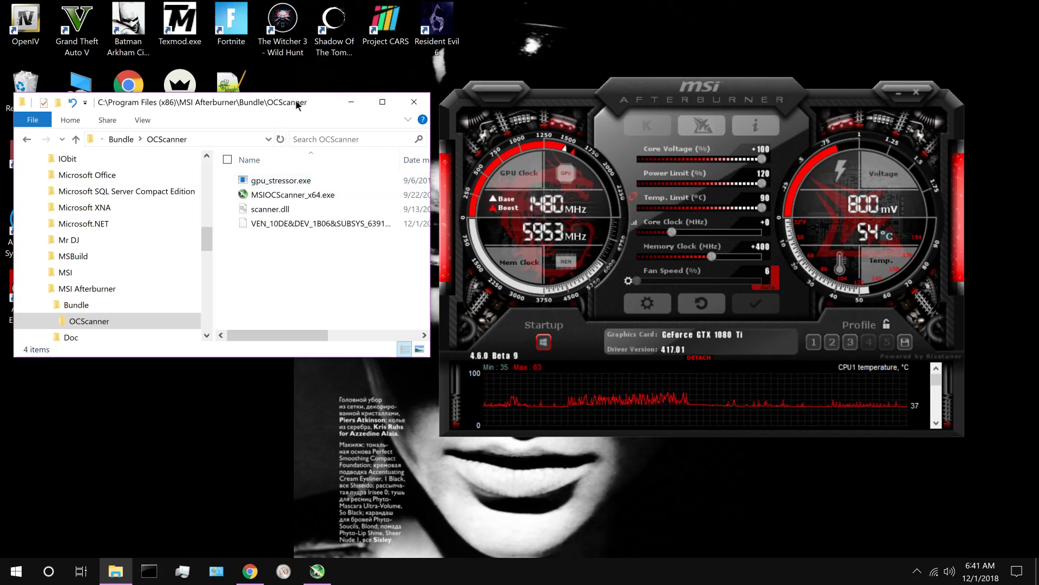
left_click_drag(296, 104, 297, 45)
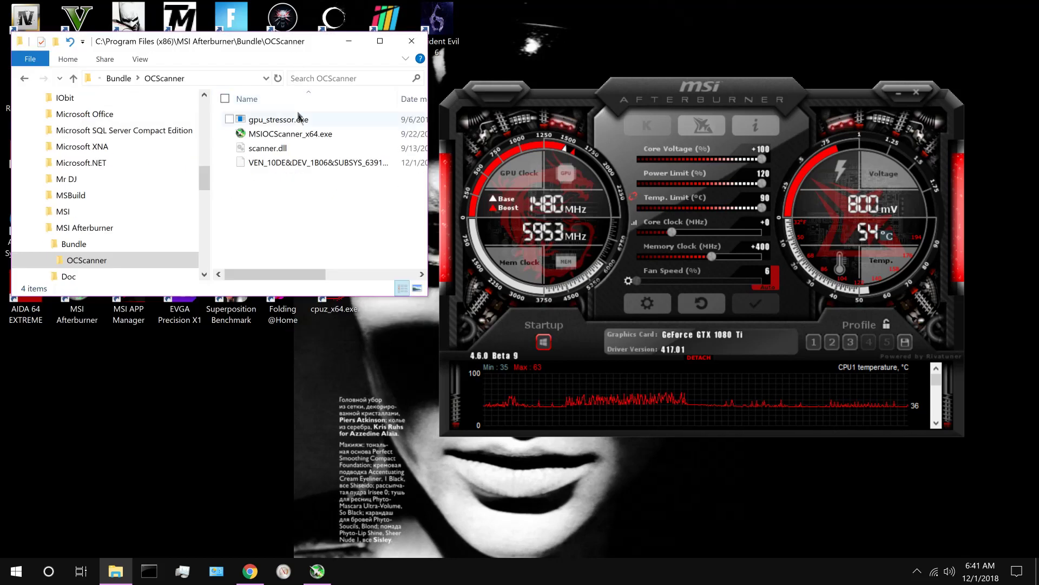
left_click(331, 133)
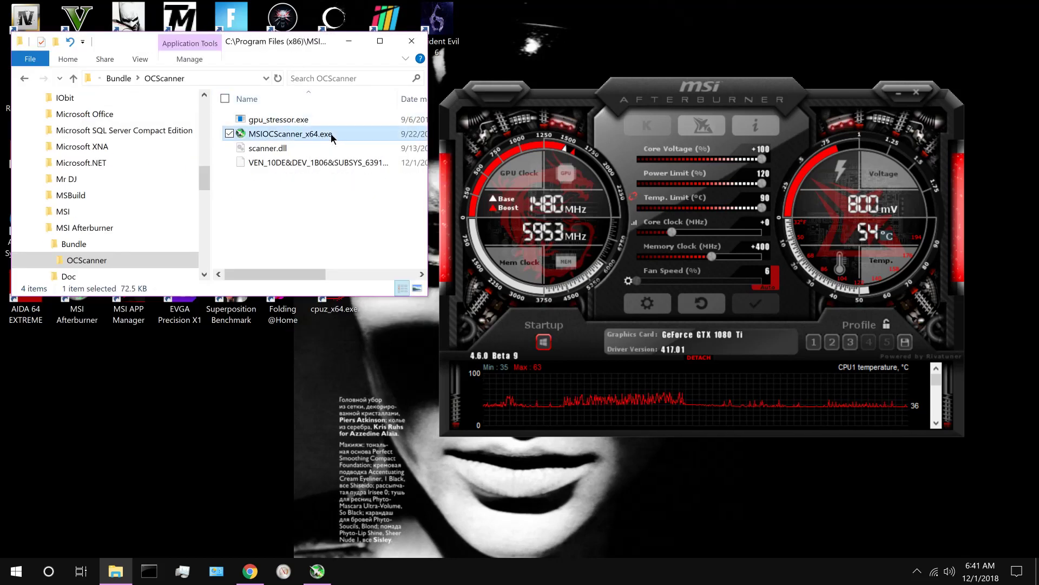
right_click(302, 135)
left_click(349, 156)
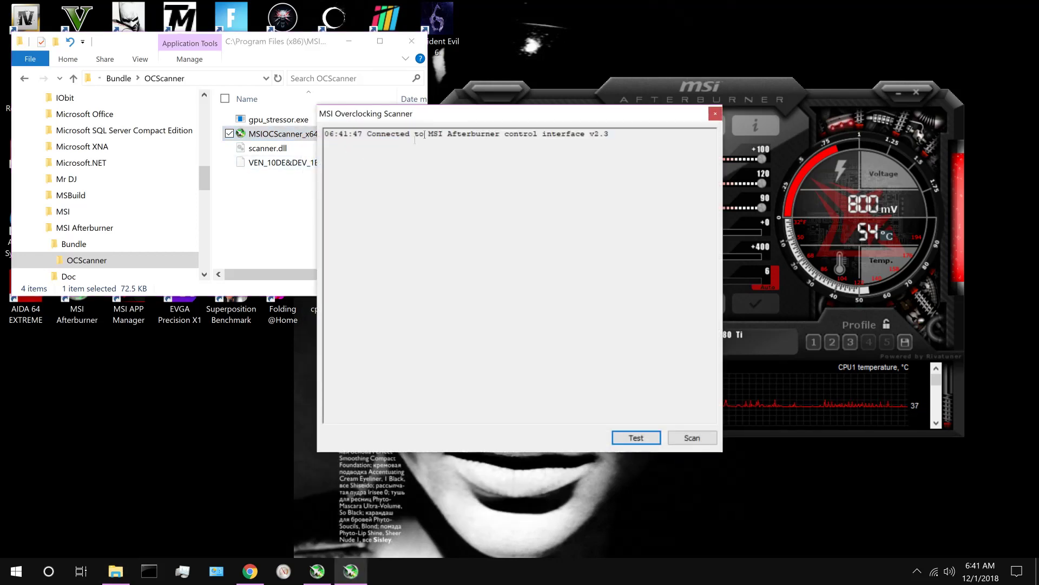
Close File Explorer, move the scanner window to the upper left, and load Afterburner's Profile 1.
left_click(412, 41)
left_click_drag(488, 116, 268, 86)
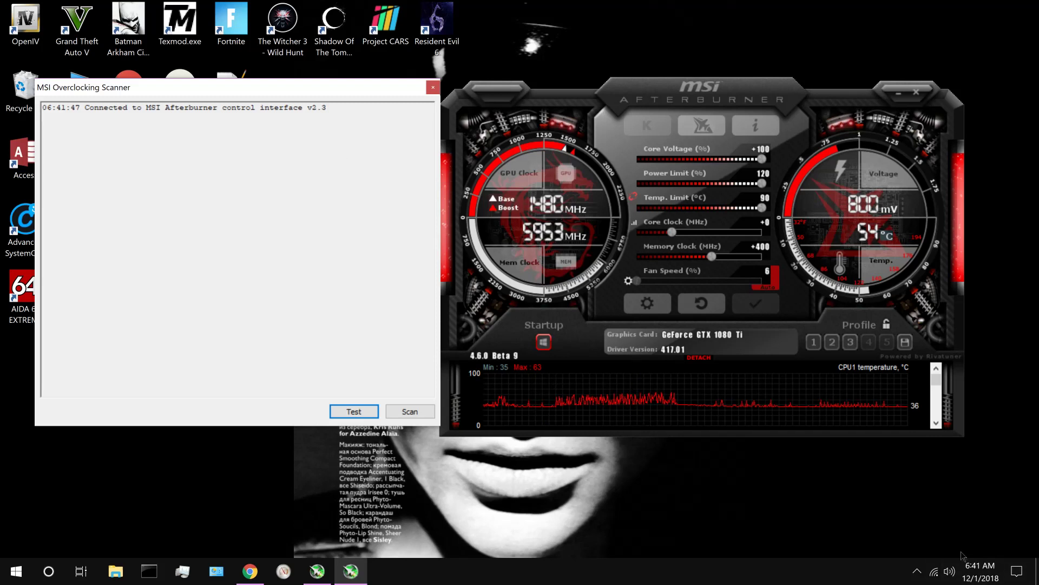
left_click(917, 571)
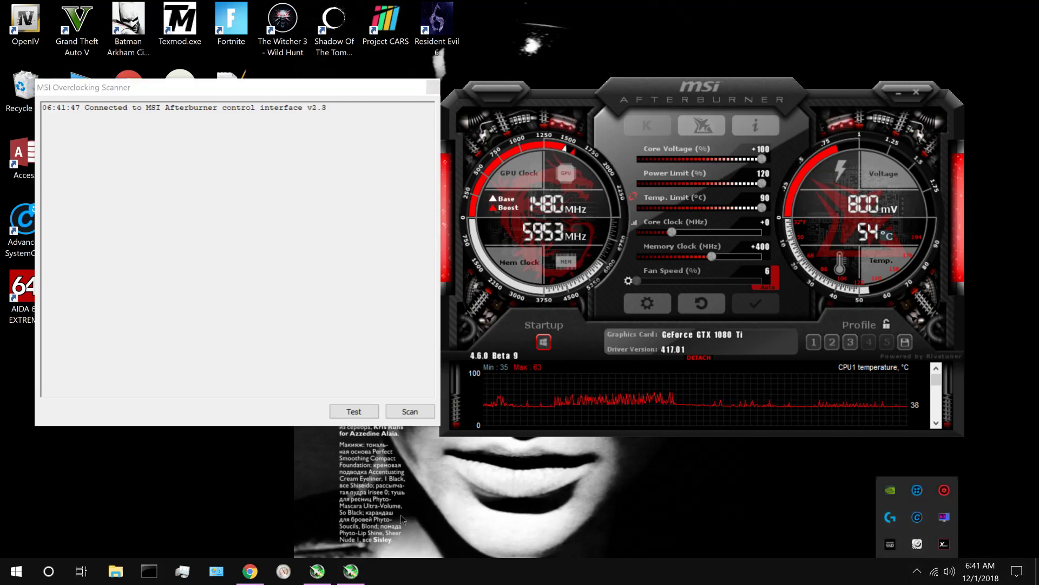
left_click(620, 348)
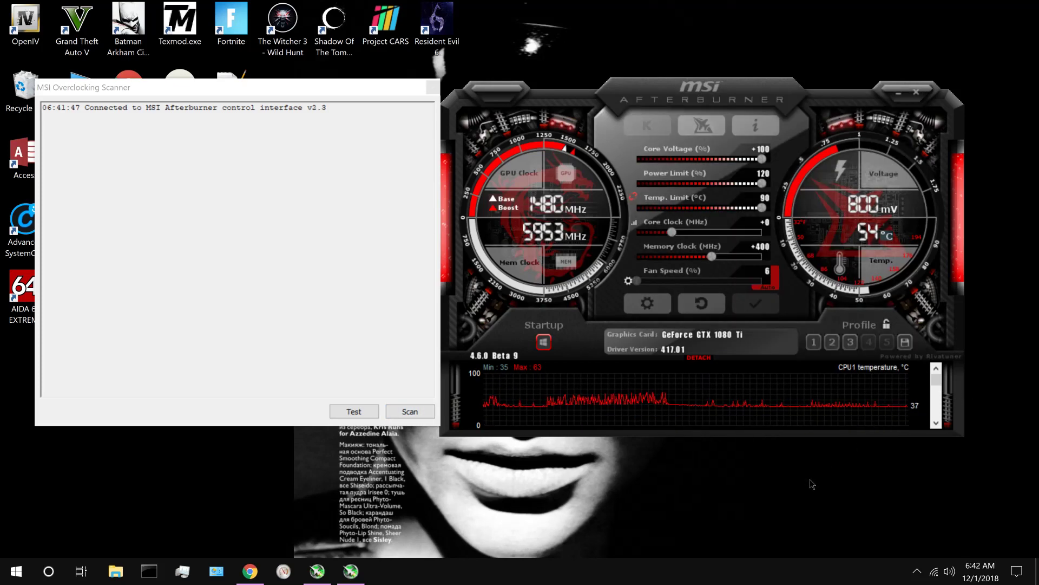
left_click(814, 342)
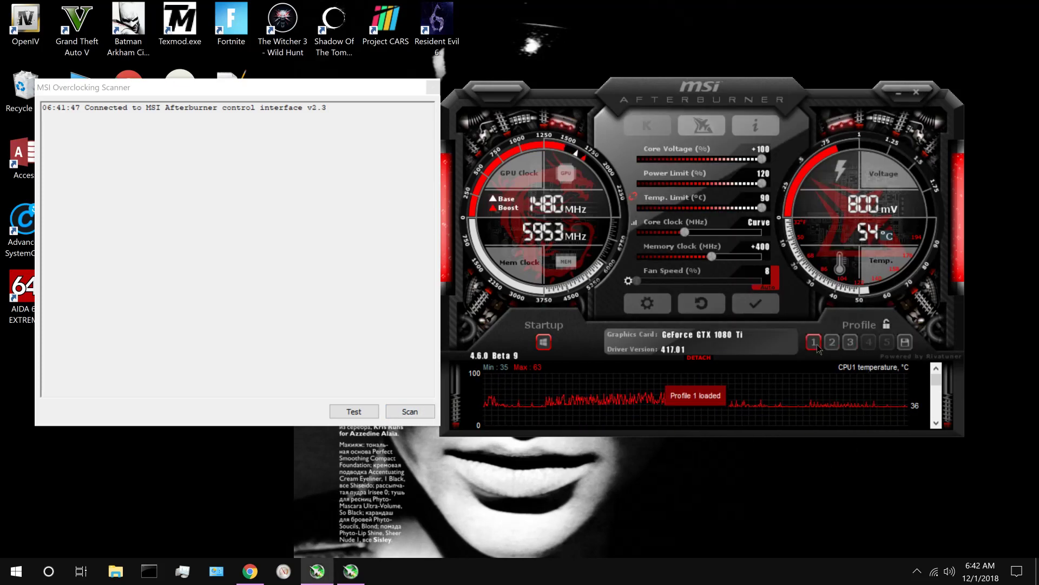
Apply Profile 1 so the core clock uses its Curve, then bring the OC Scanner forward.
left_click(757, 305)
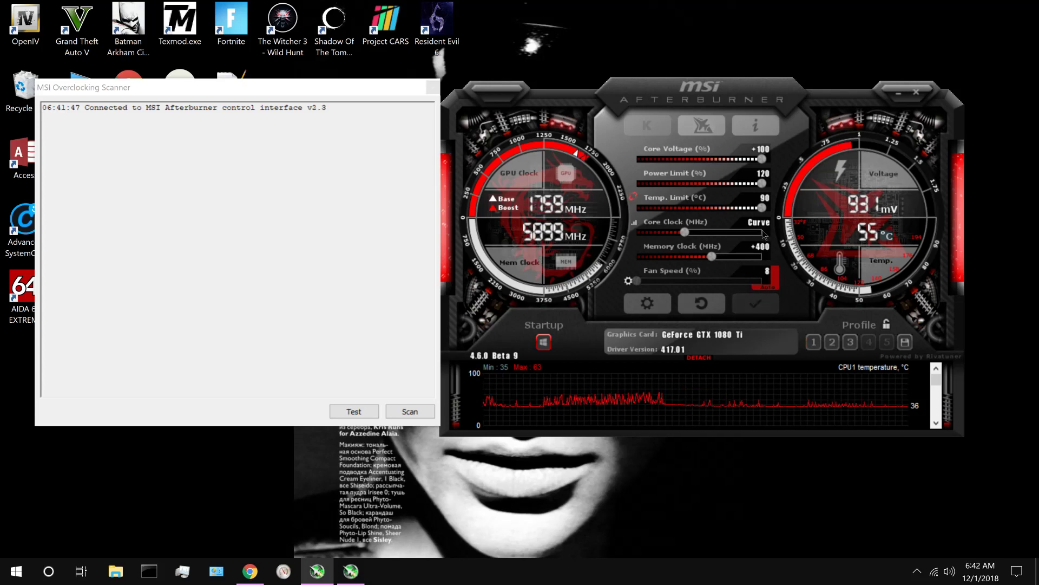
left_click(410, 411)
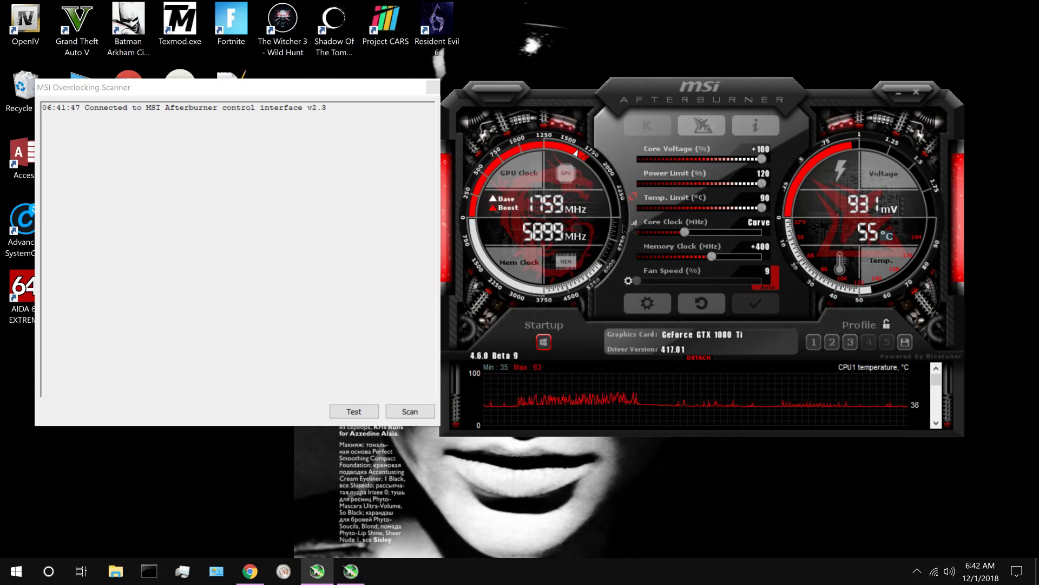
left_click(324, 82)
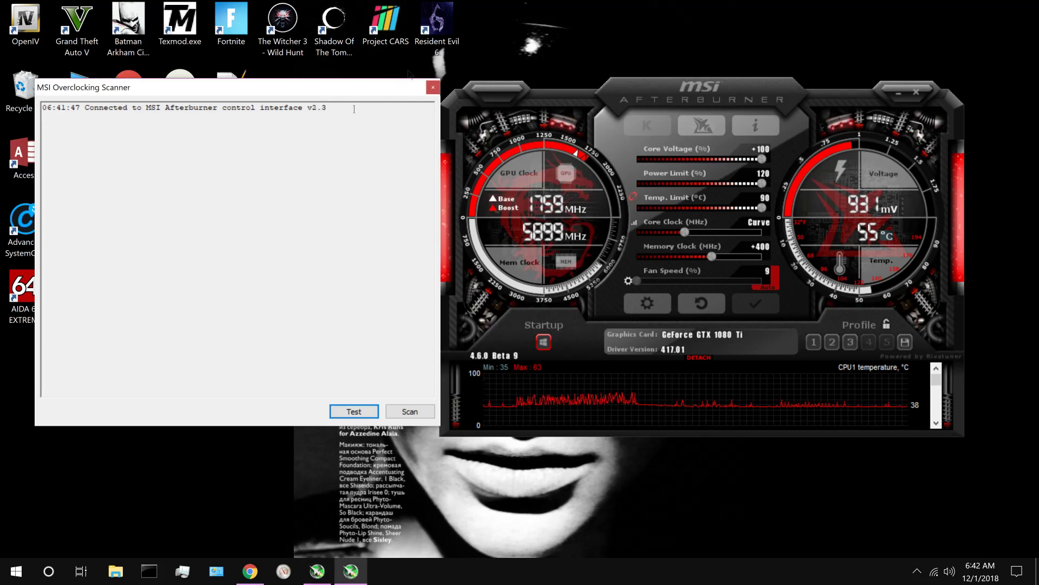
left_click_drag(278, 86, 756, 70)
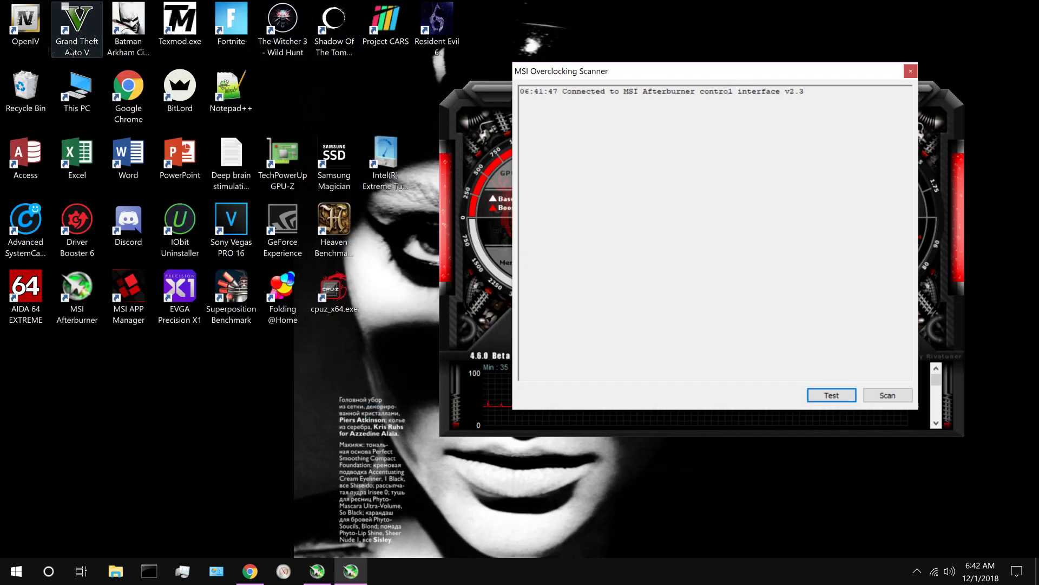
left_click(76, 50)
left_click_drag(675, 71, 193, 73)
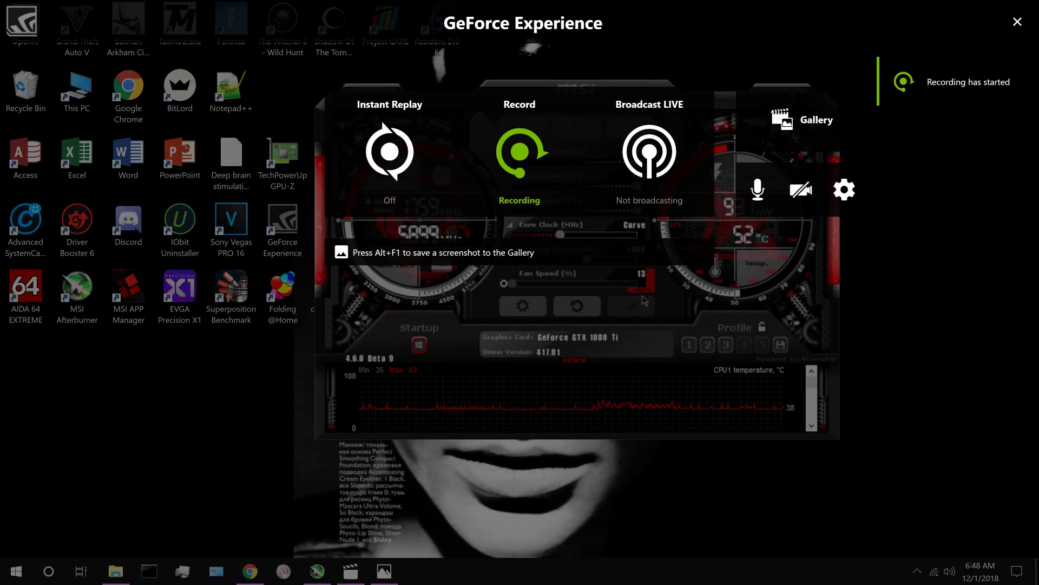
key("alt+z")
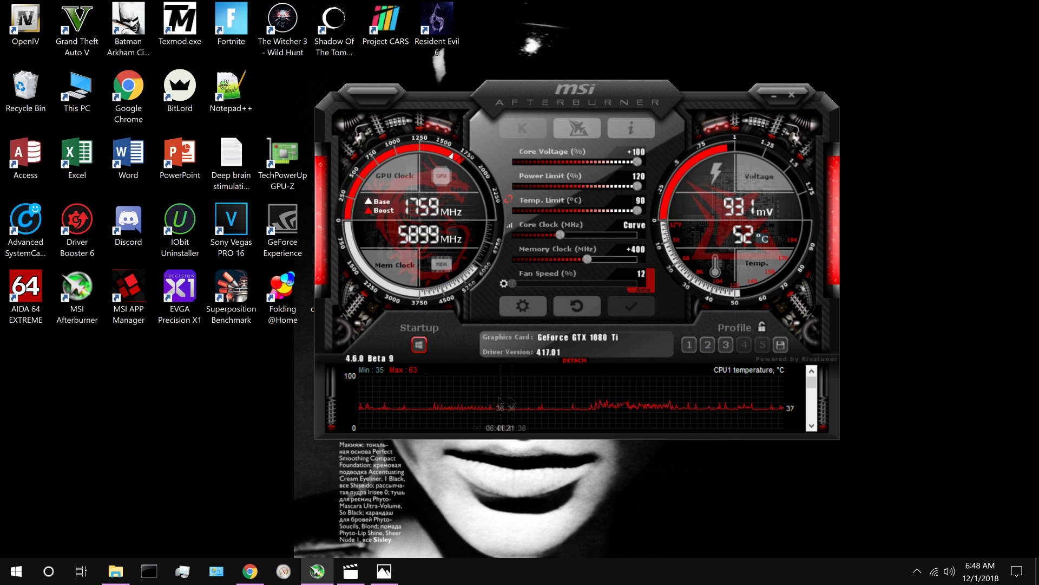
mouse_move(370, 399)
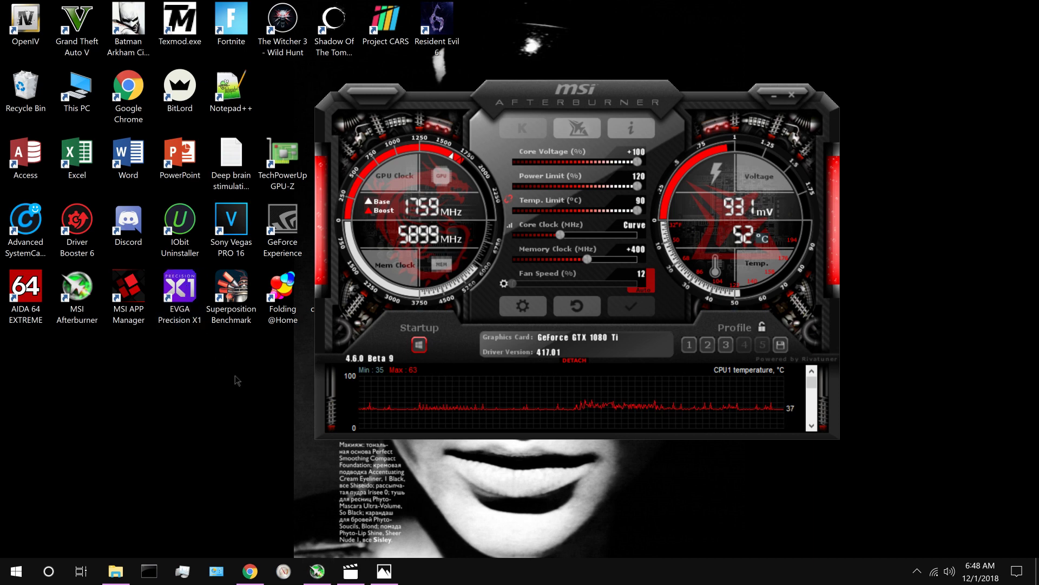
mouse_move(785, 404)
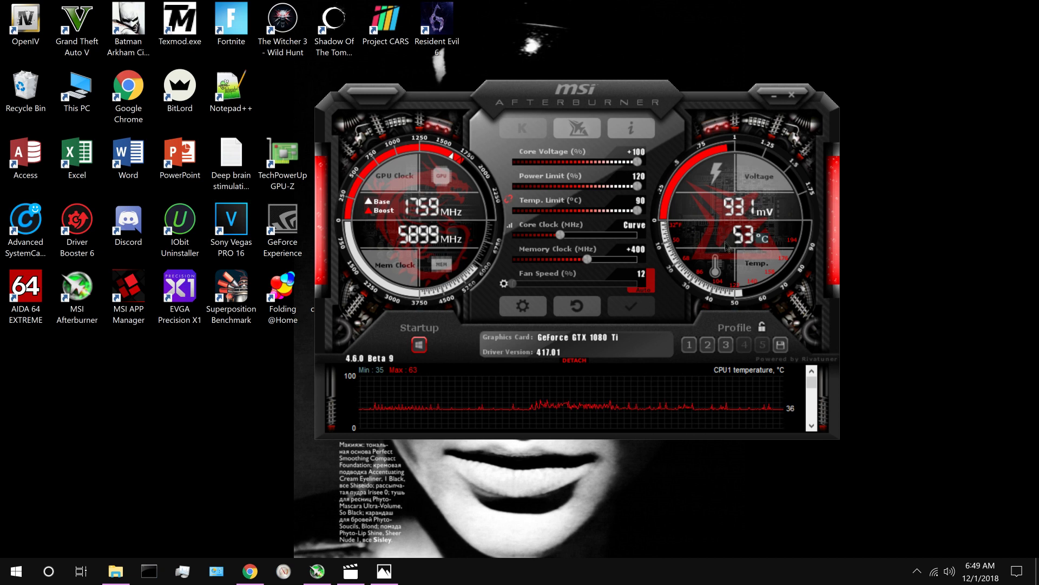
key("alt+z")
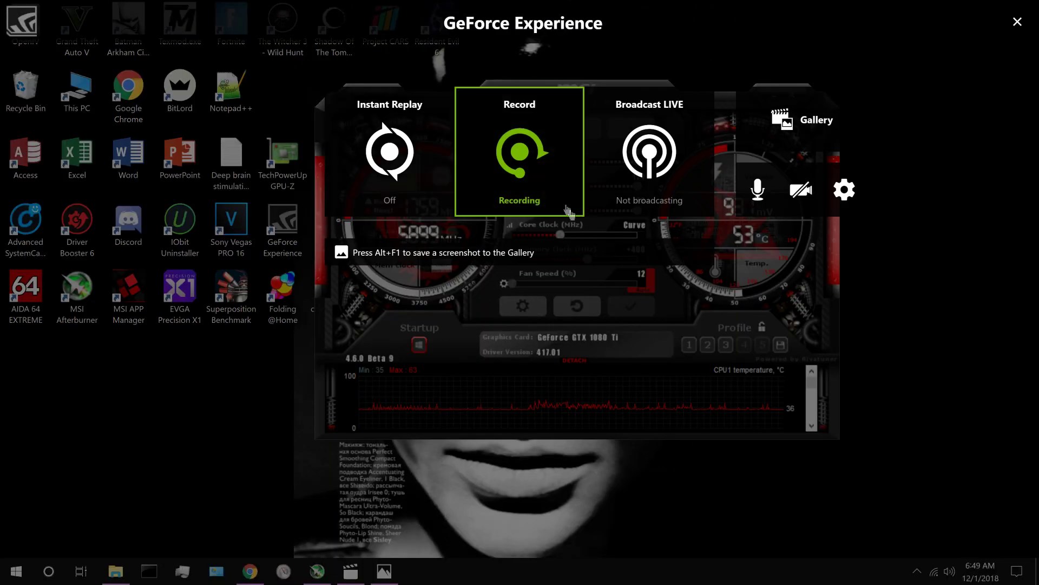